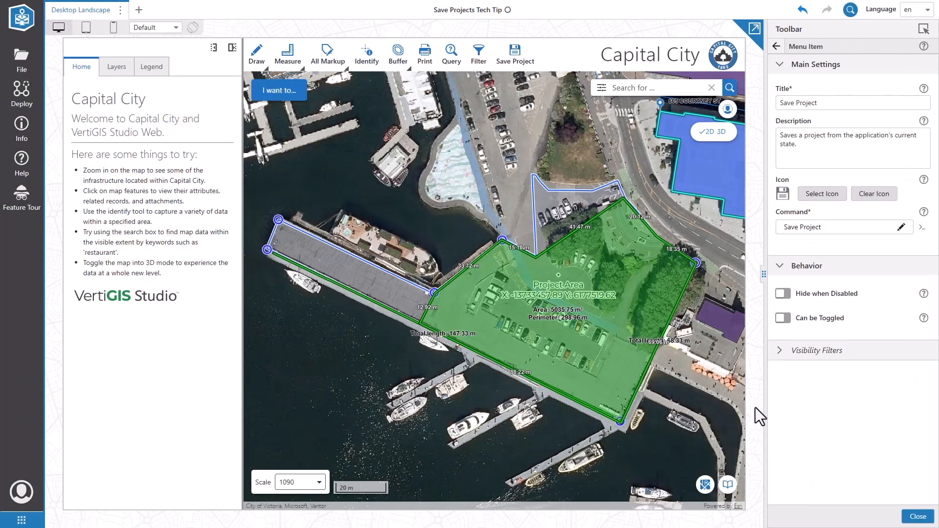
Step: Add a Load Project menu item to the toolbar
{"action": "left_click", "coordinate": [776, 46]}
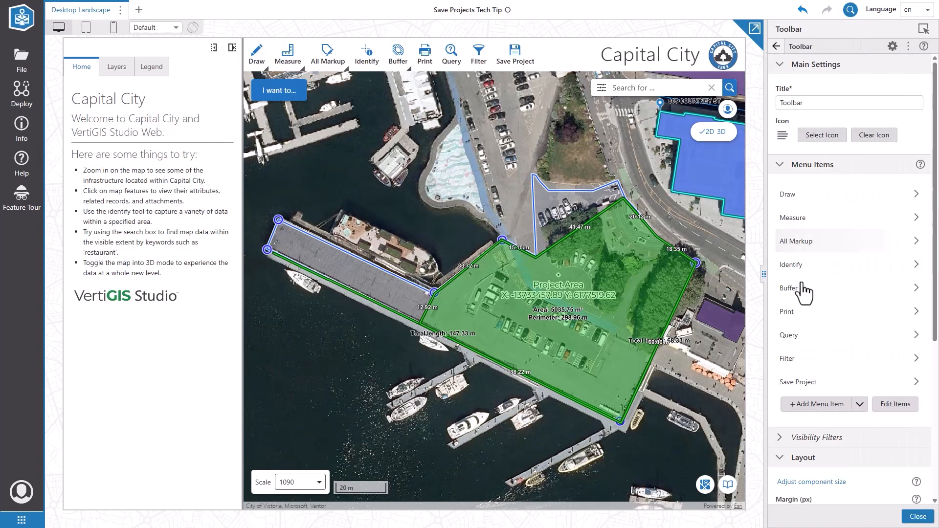
{"action": "left_click", "coordinate": [813, 404]}
{"action": "type", "text": "loa"}
{"action": "left_click", "coordinate": [415, 108]}
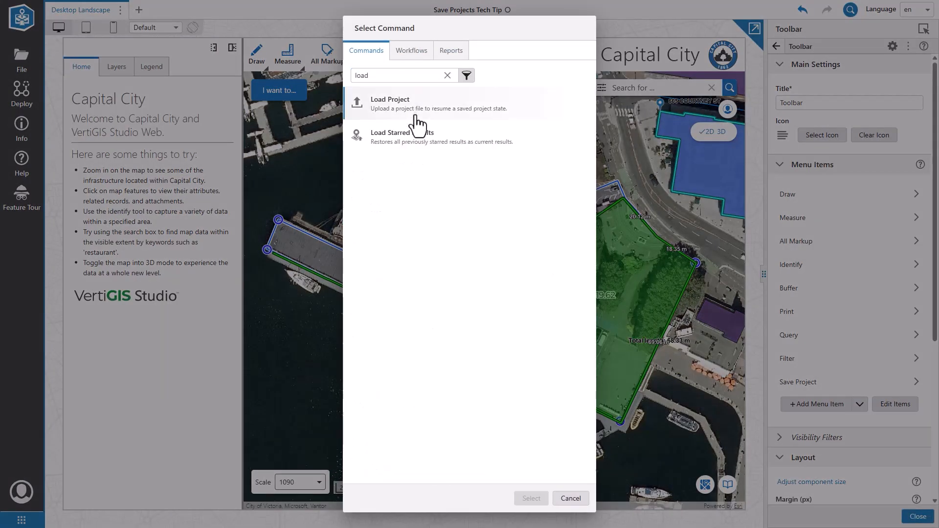
{"action": "left_click", "coordinate": [534, 499]}
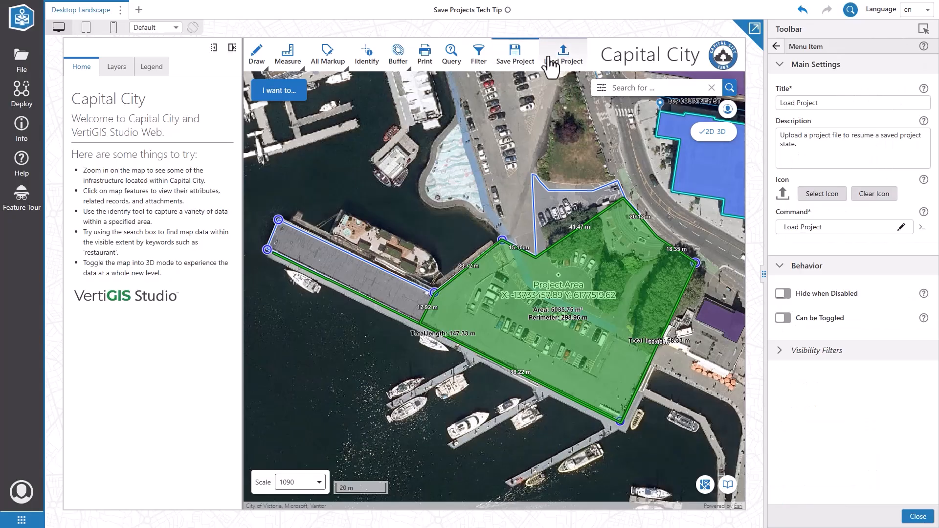
Step: Save the current map as a project titled 'Tech Tip' and download it
{"action": "left_click", "coordinate": [514, 63]}
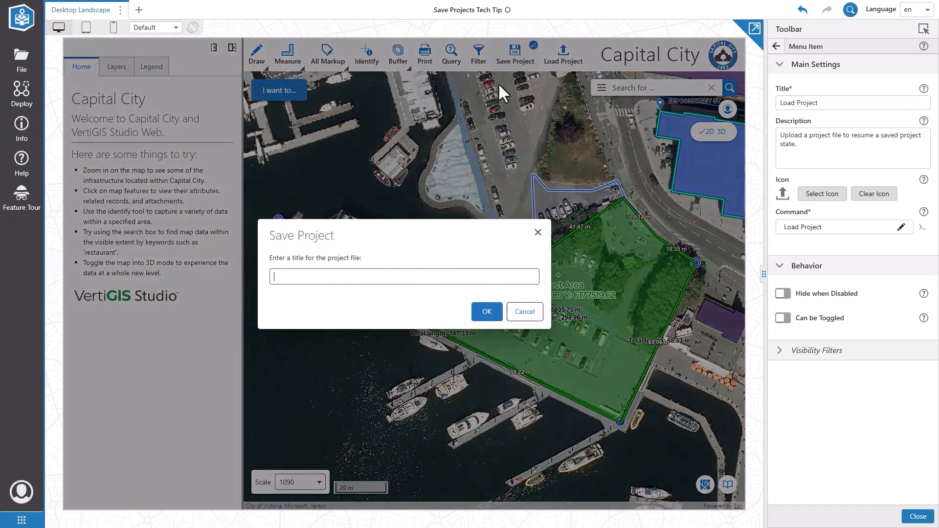
{"action": "type", "text": "Tech Tip"}
{"action": "left_click", "coordinate": [480, 317]}
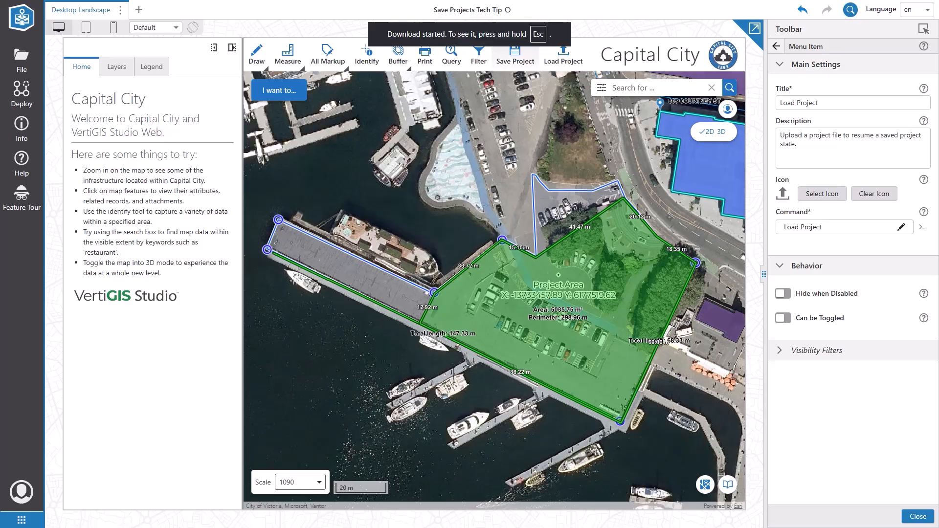
Step: Save the app, then load the Tech Tip.json project file into the map
{"action": "left_click", "coordinate": [22, 61]}
{"action": "left_click", "coordinate": [74, 116]}
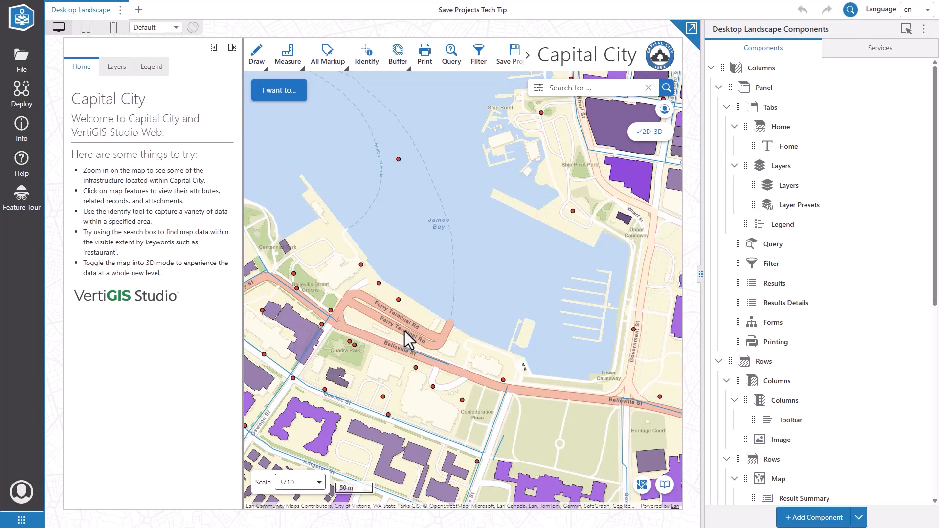
{"action": "left_click", "coordinate": [526, 55]}
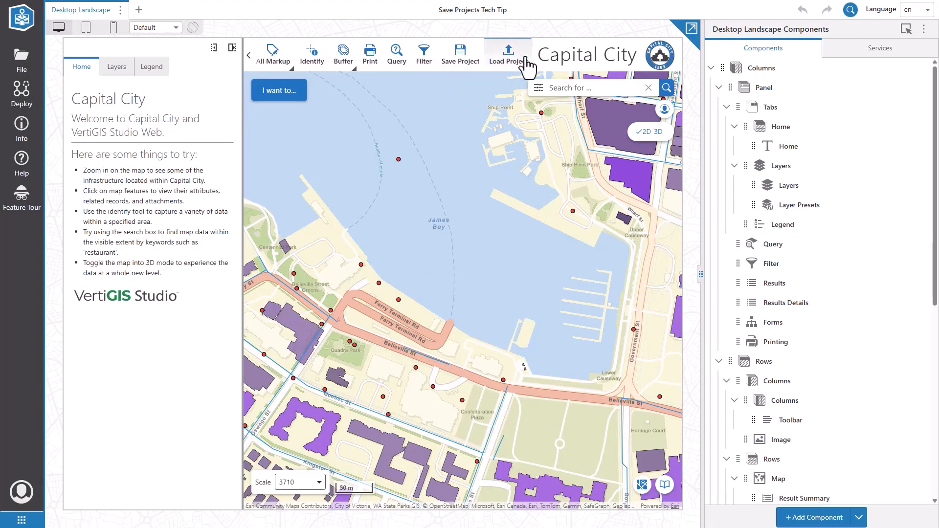
{"action": "left_click", "coordinate": [507, 63]}
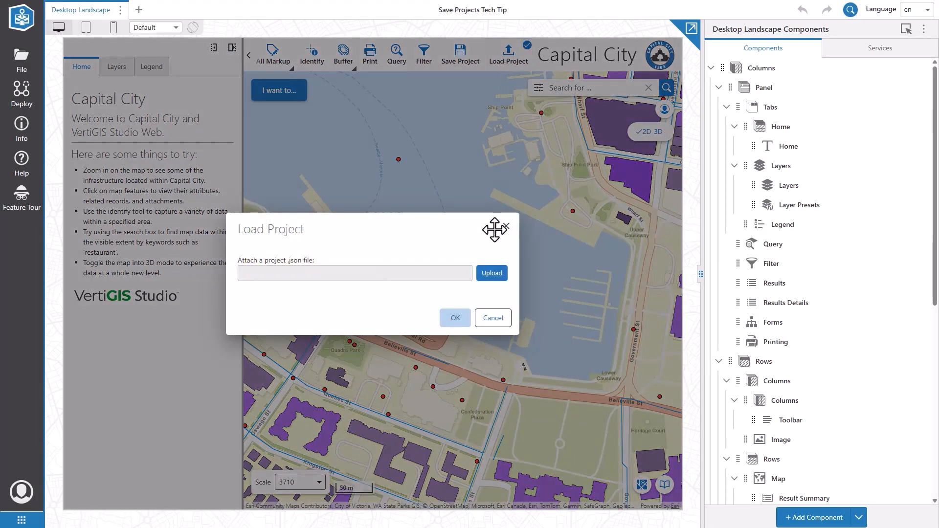
{"action": "left_click", "coordinate": [492, 274]}
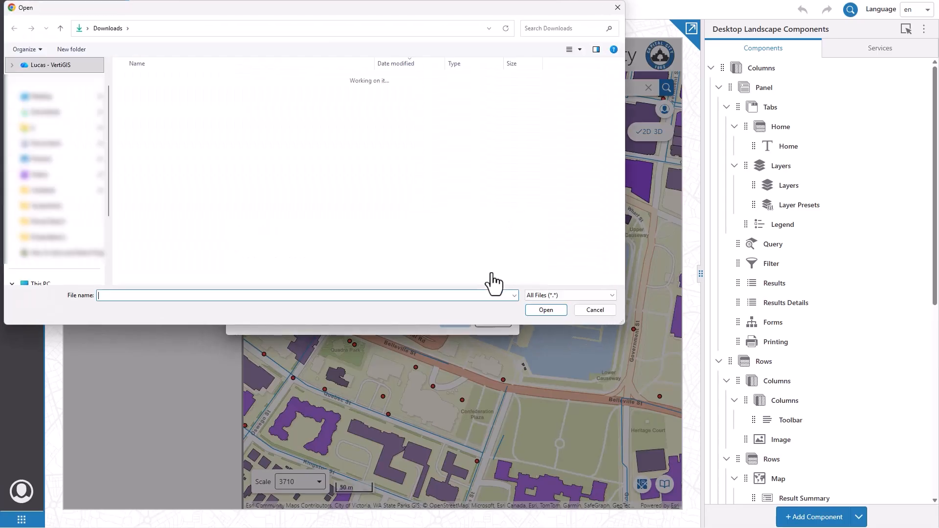
{"action": "left_click", "coordinate": [165, 95]}
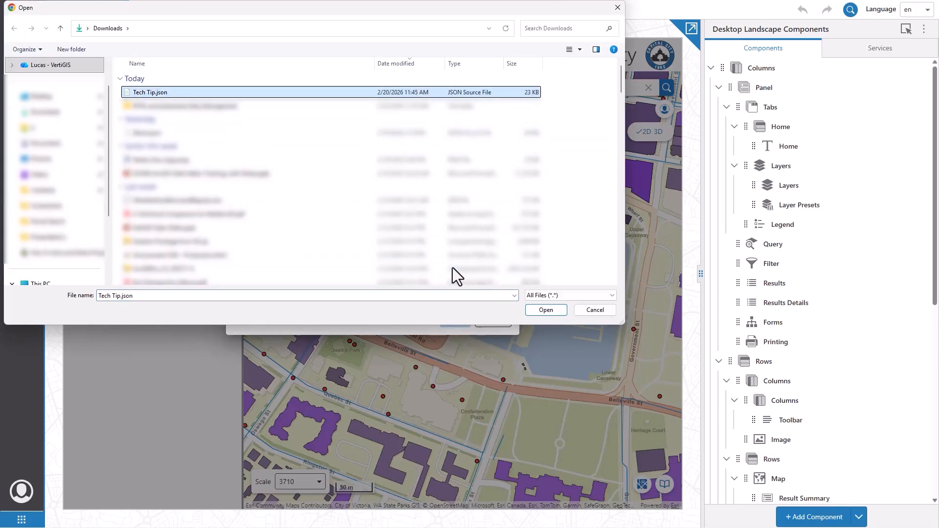
{"action": "left_click", "coordinate": [546, 310]}
{"action": "left_click", "coordinate": [454, 317]}
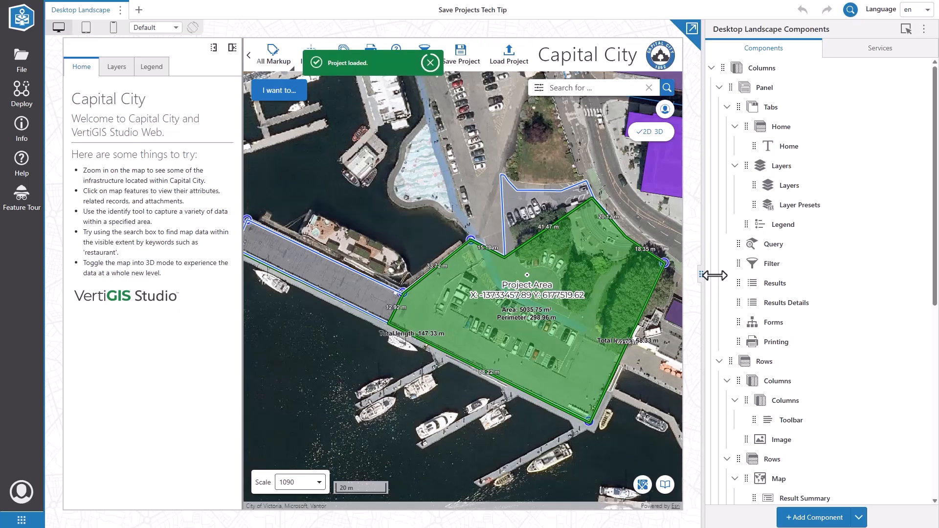
{"action": "left_click_drag", "start_coordinate": [714, 275], "coordinate": [777, 276]}
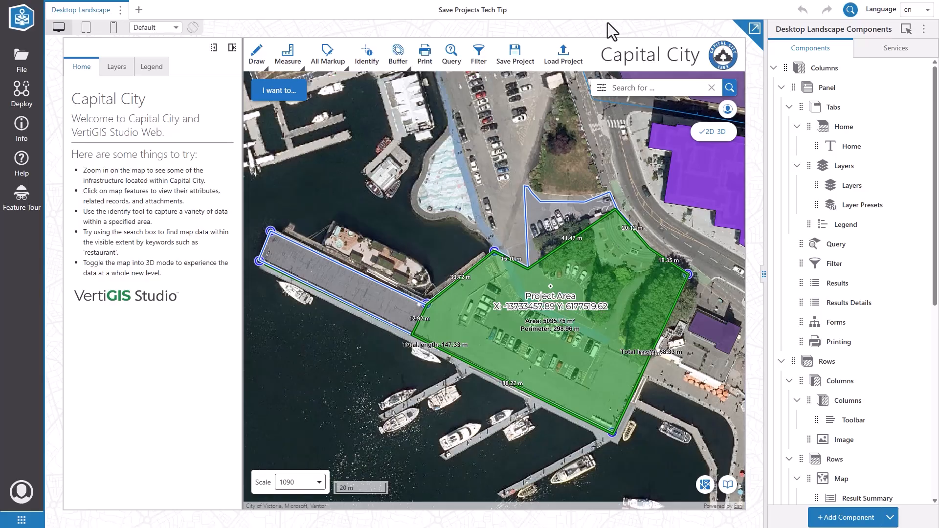
Step: In Shared Storage Service settings, paste the endpoint URL and set Region Name to us-west-2
{"action": "left_click", "coordinate": [896, 49]}
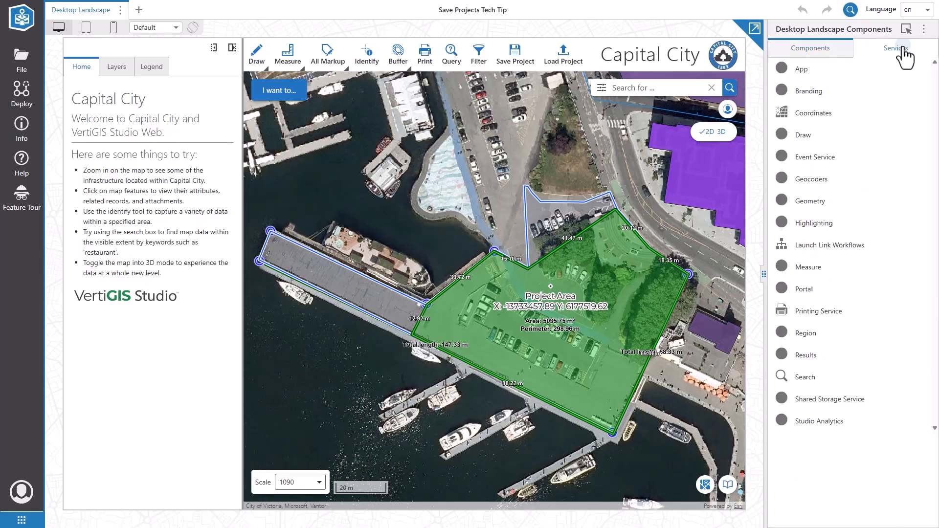
{"action": "left_click", "coordinate": [815, 400]}
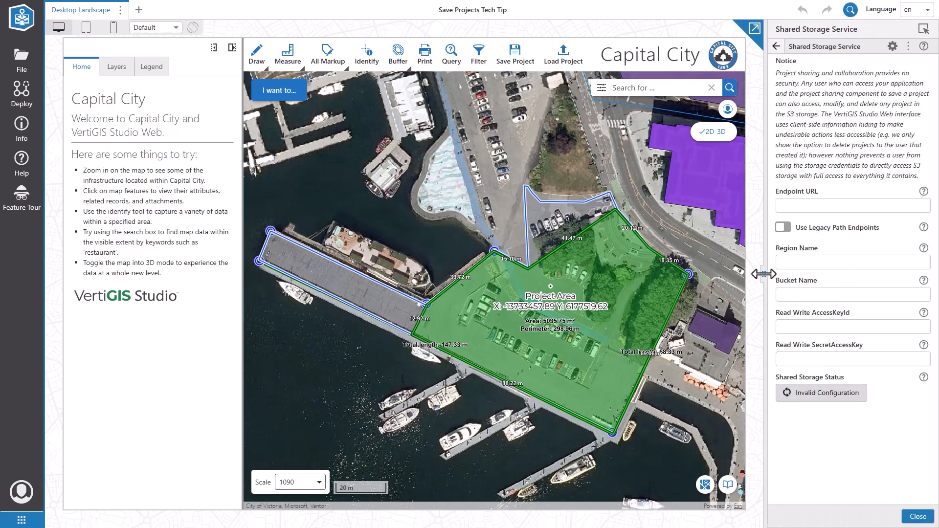
{"action": "left_click_drag", "start_coordinate": [763, 273], "coordinate": [732, 275]}
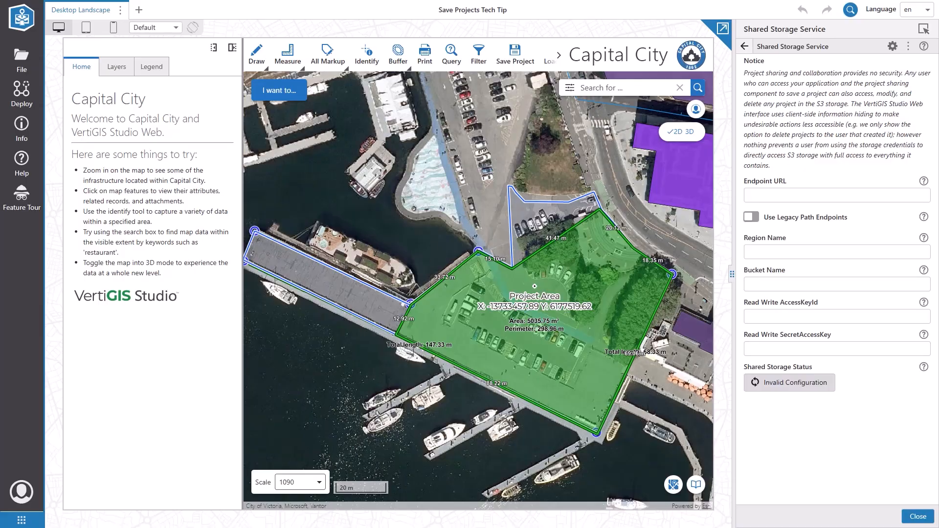
{"action": "left_click", "coordinate": [780, 196]}
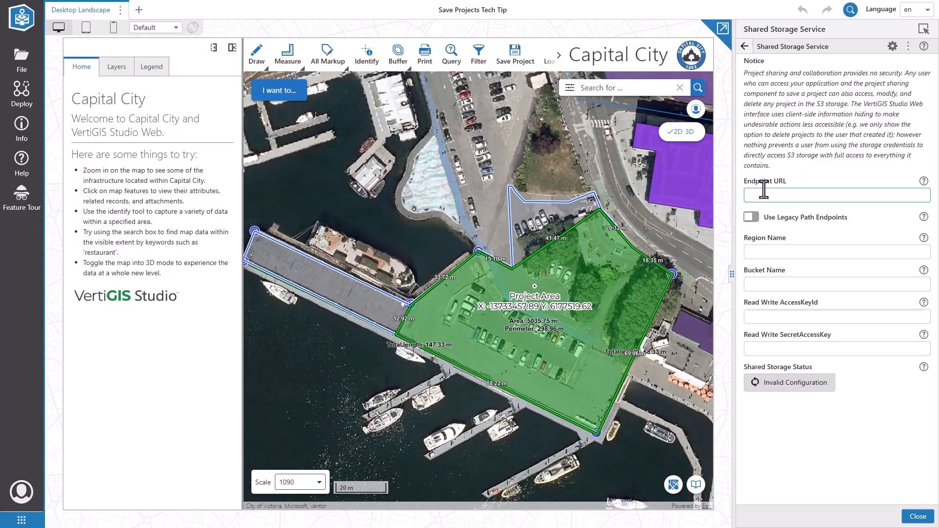
{"action": "key", "text": "ctrl+v"}
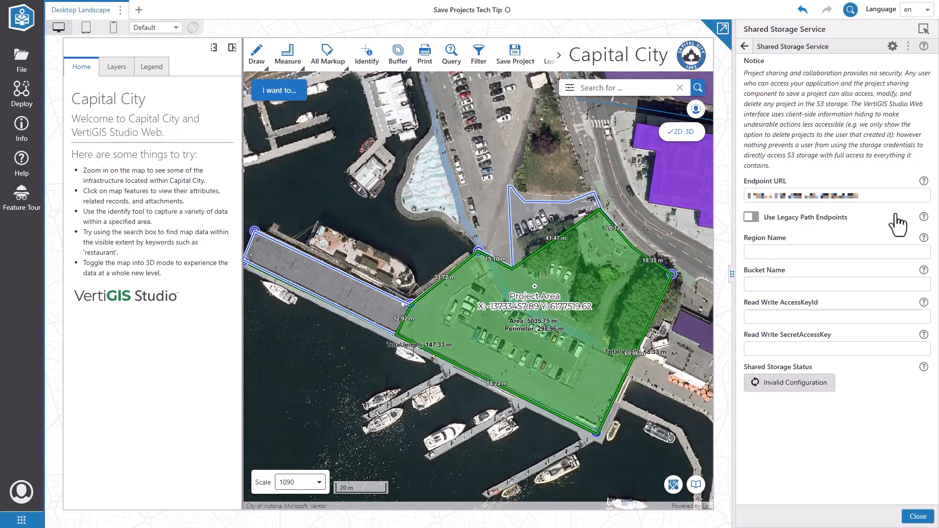
{"action": "mouse_move", "coordinate": [925, 219]}
{"action": "left_click", "coordinate": [770, 252]}
{"action": "type", "text": "us-west-2"}
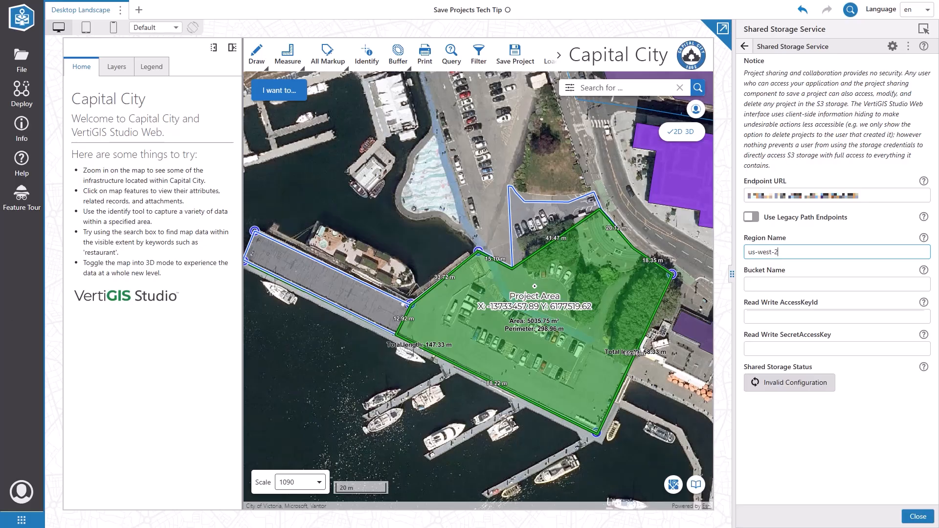
Step: Enter vertigis-demo-shared-projects as the storage bucket name
{"action": "left_click", "coordinate": [858, 286]}
{"action": "type", "text": "vertigis-demo-shared-projects"}
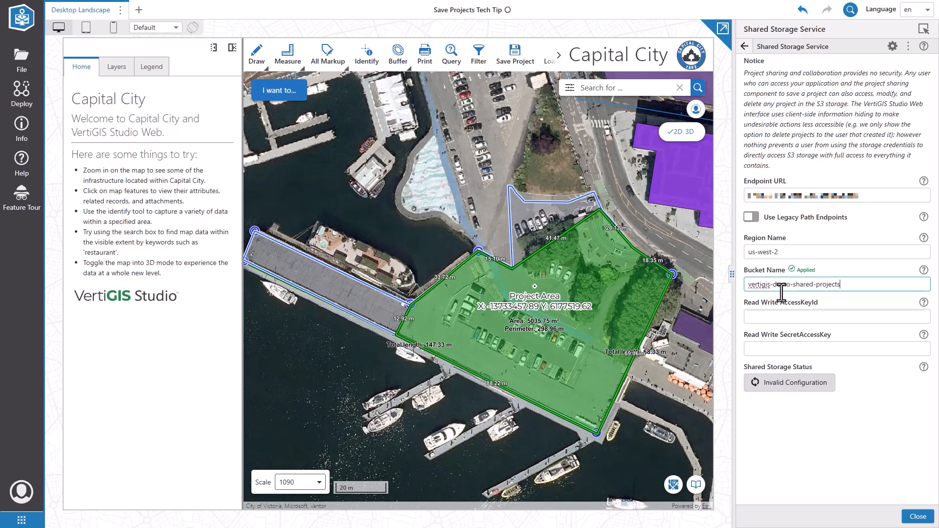
{"action": "left_click", "coordinate": [837, 316]}
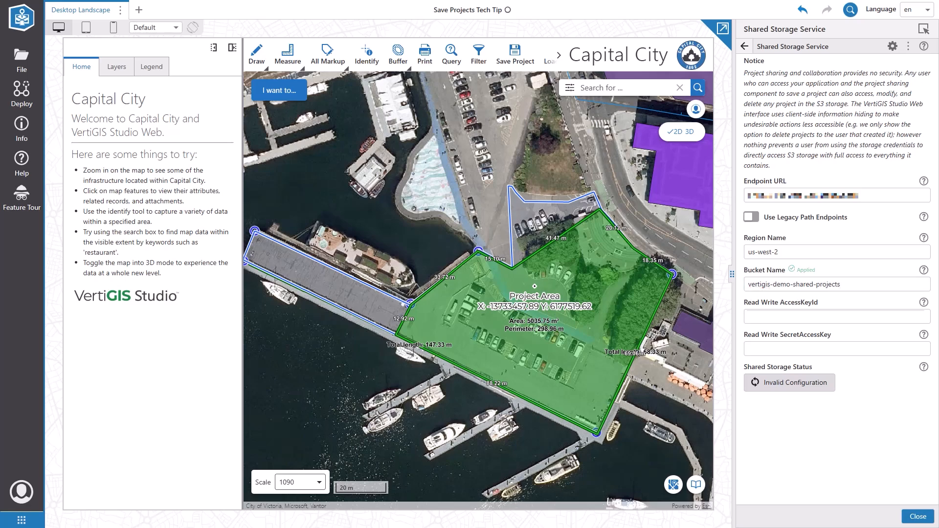
Step: Paste the read/write access key ID and secret access key, then recheck the storage status
{"action": "left_click", "coordinate": [765, 318]}
{"action": "key", "text": "ctrl+v"}
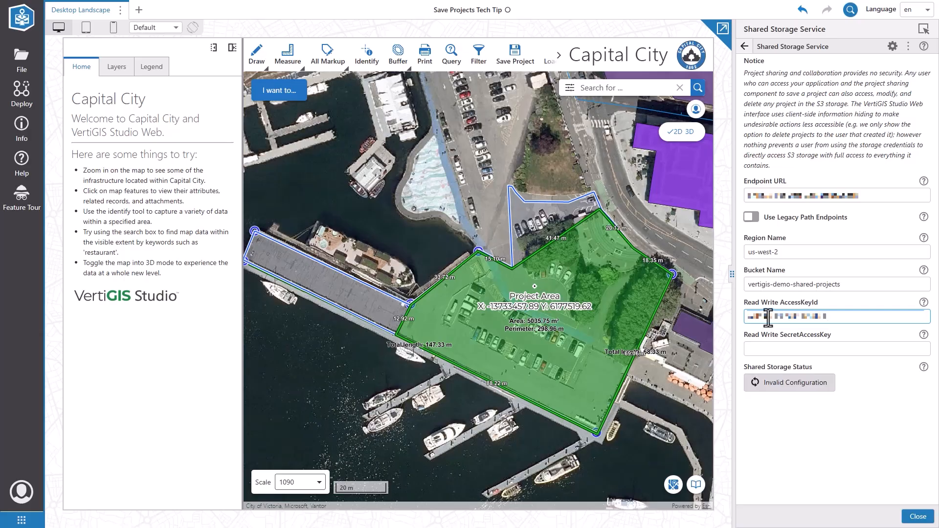
{"action": "left_click", "coordinate": [98, 405]}
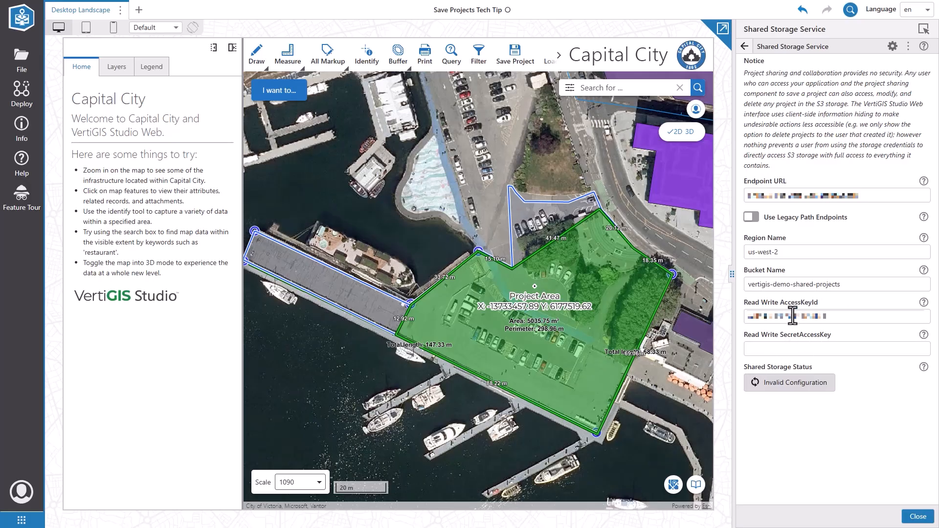
{"action": "left_click", "coordinate": [787, 350]}
{"action": "key", "text": "ctrl+v"}
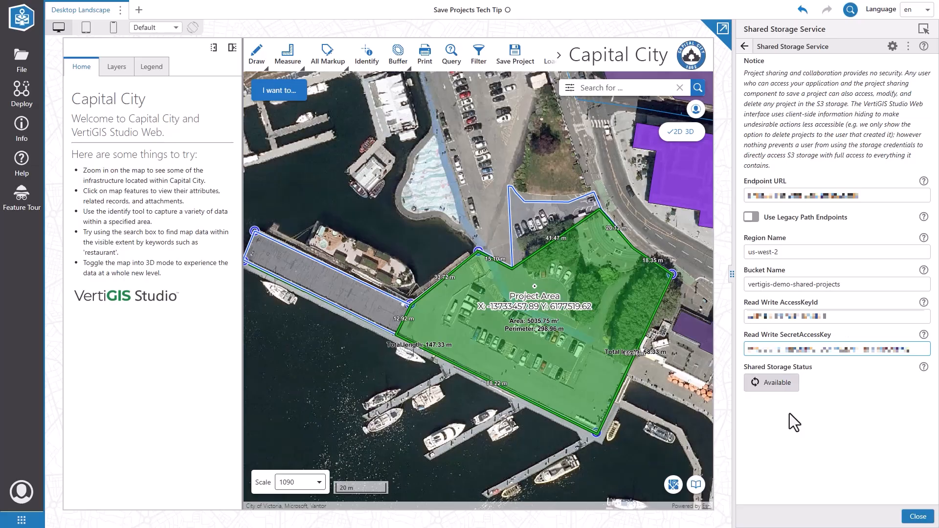
{"action": "left_click", "coordinate": [770, 384]}
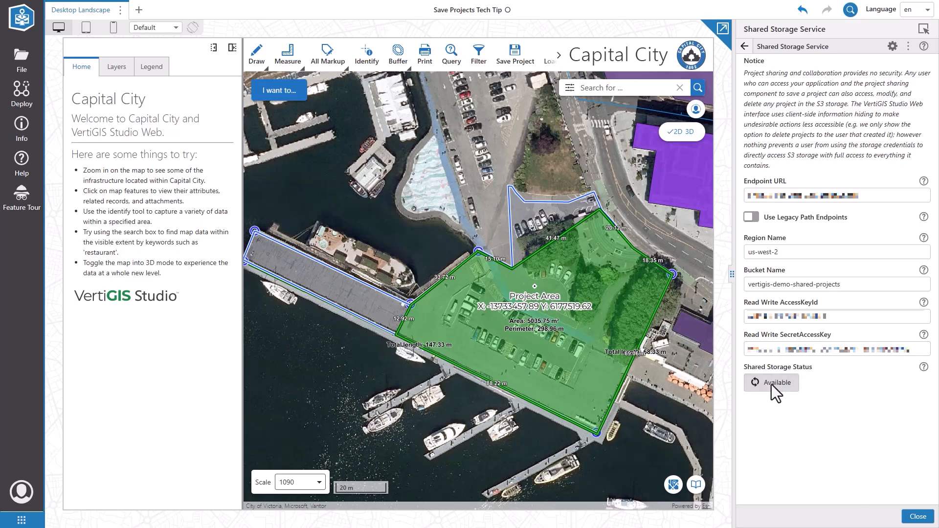
Step: Widen the map from both sides and return to the Desktop Landscape component tree to add a component
{"action": "left_click_drag", "start_coordinate": [729, 274], "coordinate": [782, 279]}
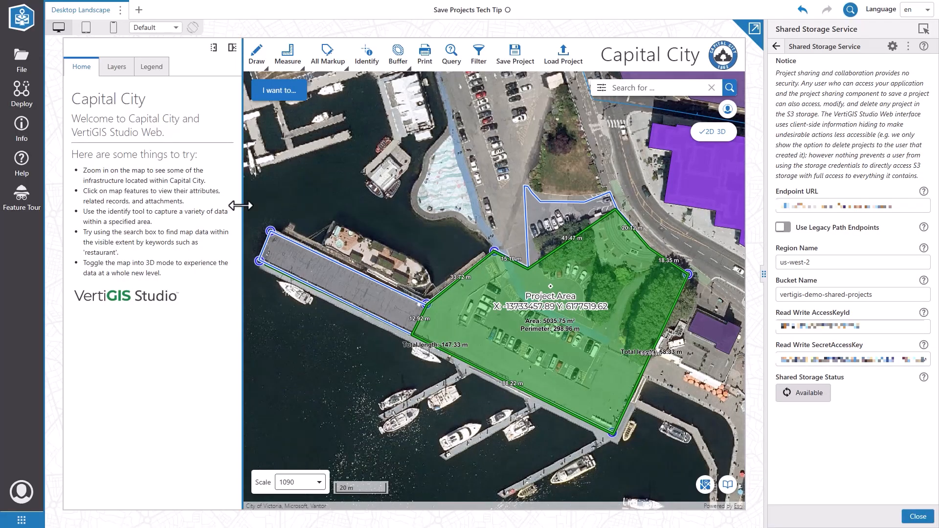
{"action": "left_click_drag", "start_coordinate": [240, 205], "coordinate": [193, 207]}
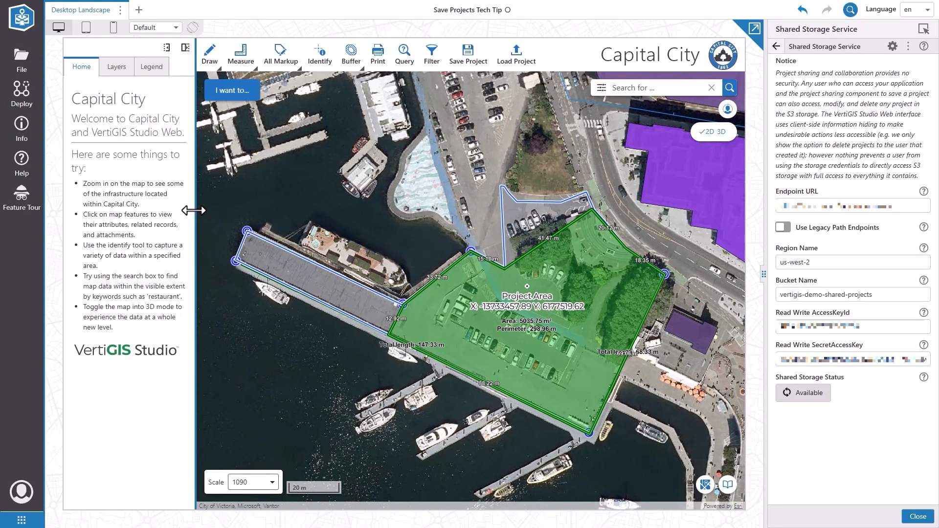
{"action": "left_click", "coordinate": [776, 47]}
{"action": "left_click", "coordinate": [802, 50]}
{"action": "scroll", "coordinate": [863, 355], "scroll_direction": "down", "scroll_amount": 1}
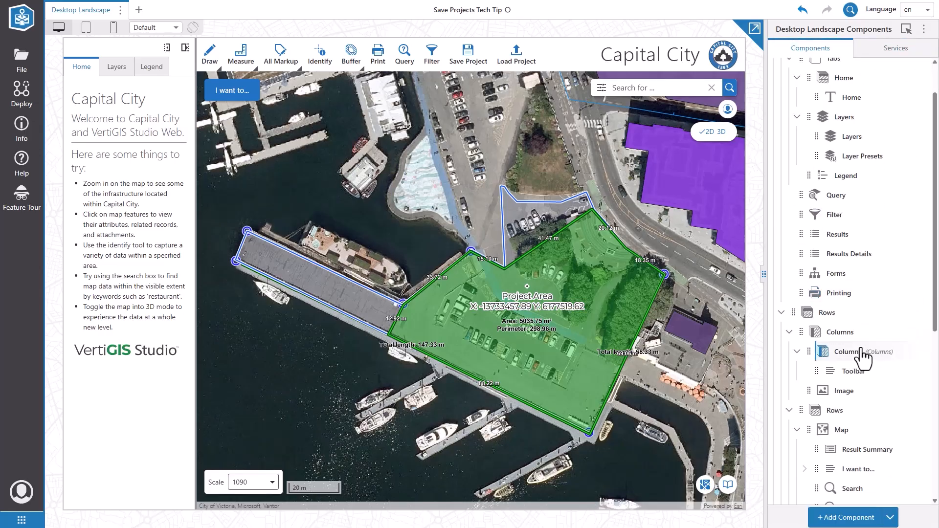
{"action": "left_click", "coordinate": [845, 517]}
{"action": "scroll", "coordinate": [865, 442], "scroll_direction": "up", "scroll_amount": 2}
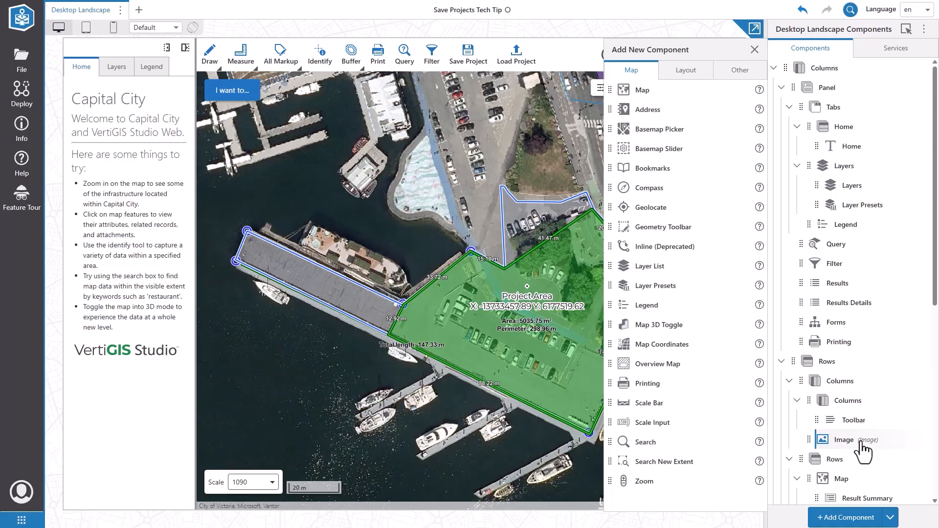
Step: Drag Shared Projects from the Other components between Forms and Printing in the tree
{"action": "left_click", "coordinate": [788, 108]}
{"action": "left_click", "coordinate": [725, 73]}
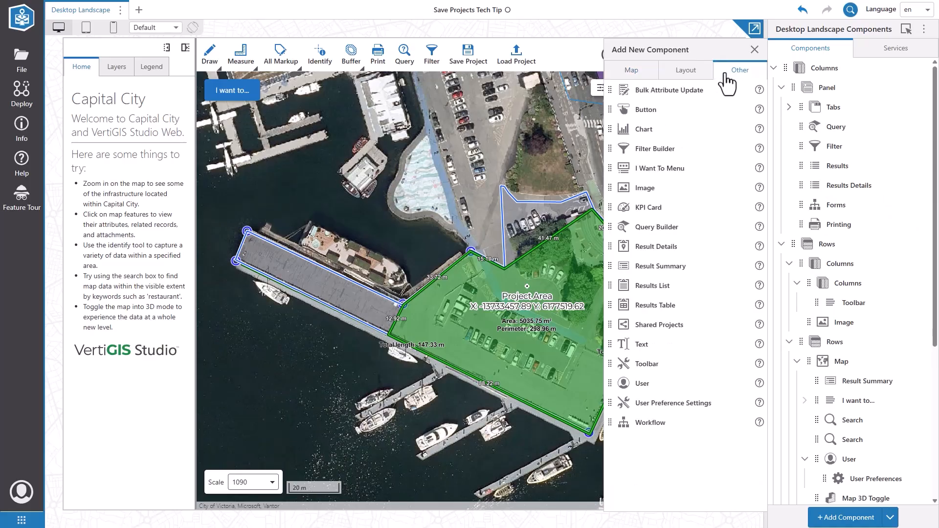
{"action": "left_click_drag", "start_coordinate": [609, 325], "coordinate": [797, 235]}
{"action": "left_click", "coordinate": [756, 50]}
{"action": "left_click", "coordinate": [843, 225]}
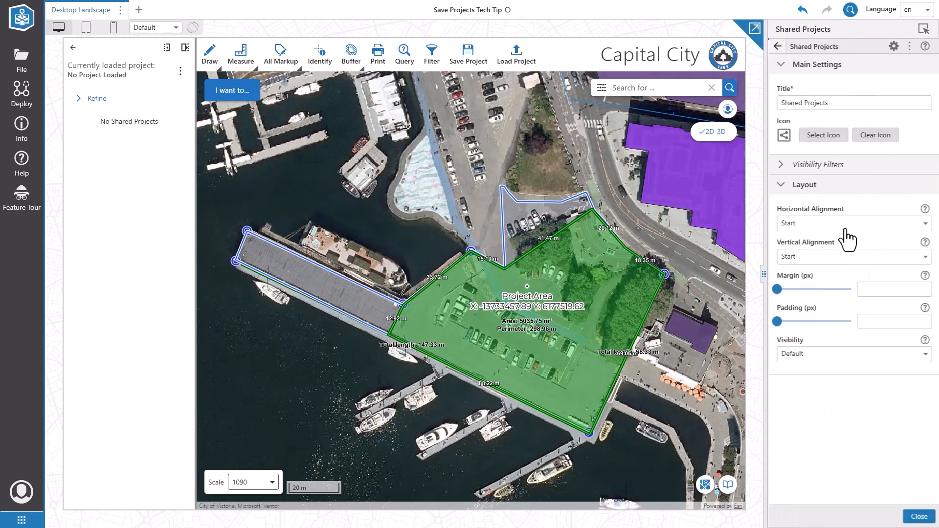
{"action": "left_click", "coordinate": [777, 46]}
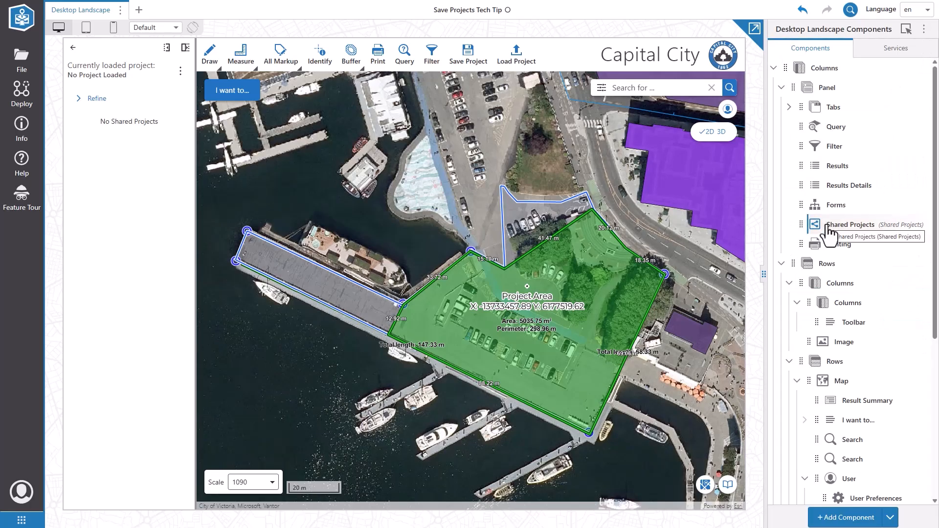
Step: Add a new Toolbar menu item using the Show command
{"action": "left_click", "coordinate": [854, 323]}
{"action": "left_click", "coordinate": [823, 428]}
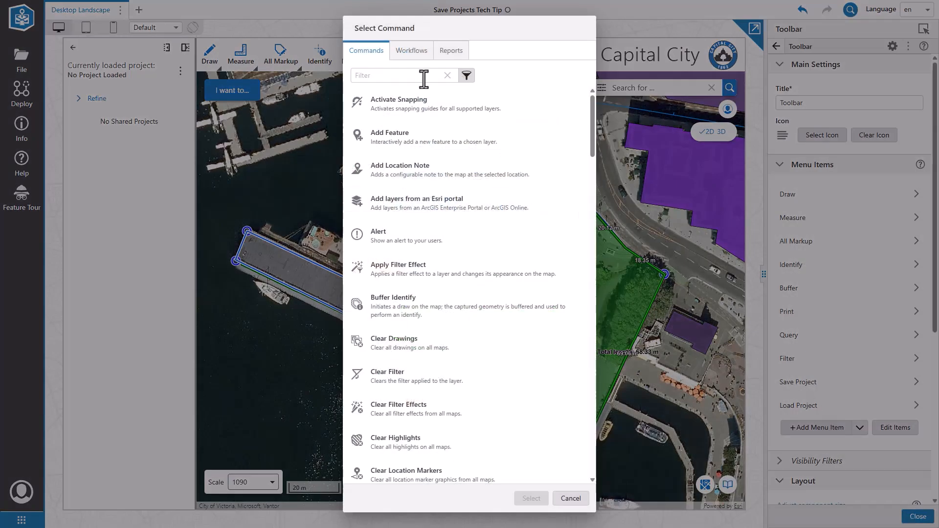
{"action": "left_click", "coordinate": [423, 76]}
{"action": "type", "text": "show"}
{"action": "left_click", "coordinate": [421, 207]}
{"action": "left_click", "coordinate": [531, 499]}
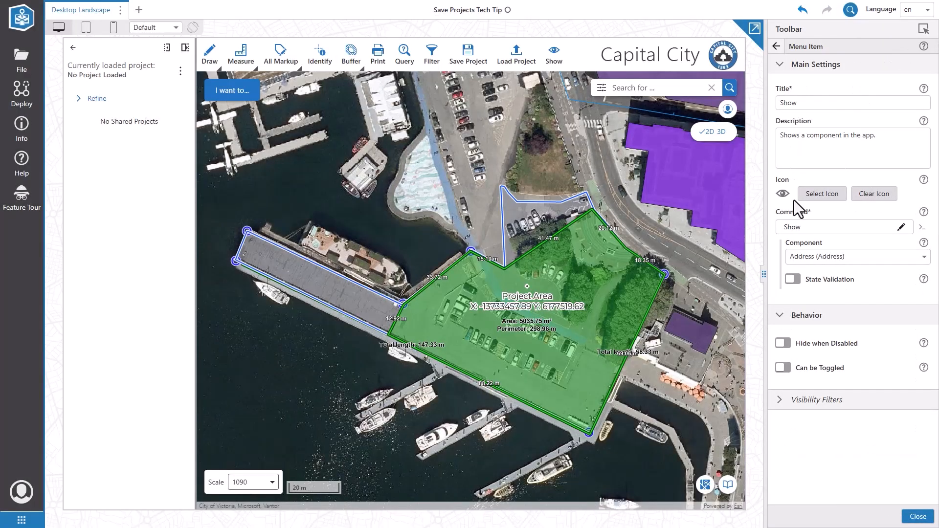
Step: Title the item 'Shared Projects', clear its description, target the Shared Projects component, and make it toggleable
{"action": "double_click", "coordinate": [787, 103]}
{"action": "type", "text": "Shared Project"}
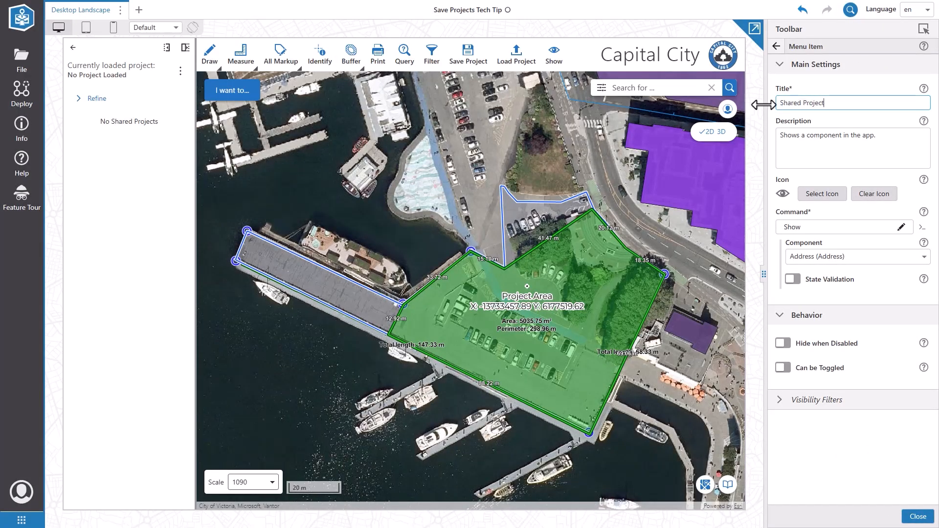
{"action": "type", "text": "s"}
{"action": "left_click", "coordinate": [908, 142]}
{"action": "key", "text": "ctrl+a"}
{"action": "key", "text": "BackSpace"}
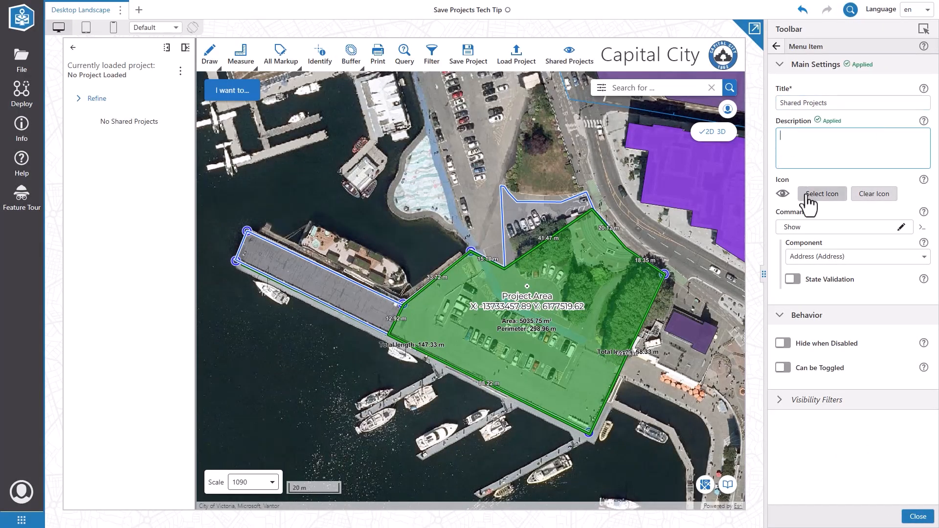
{"action": "left_click", "coordinate": [814, 258]}
{"action": "scroll", "coordinate": [872, 419], "scroll_direction": "down", "scroll_amount": 10}
{"action": "left_click", "coordinate": [868, 418]}
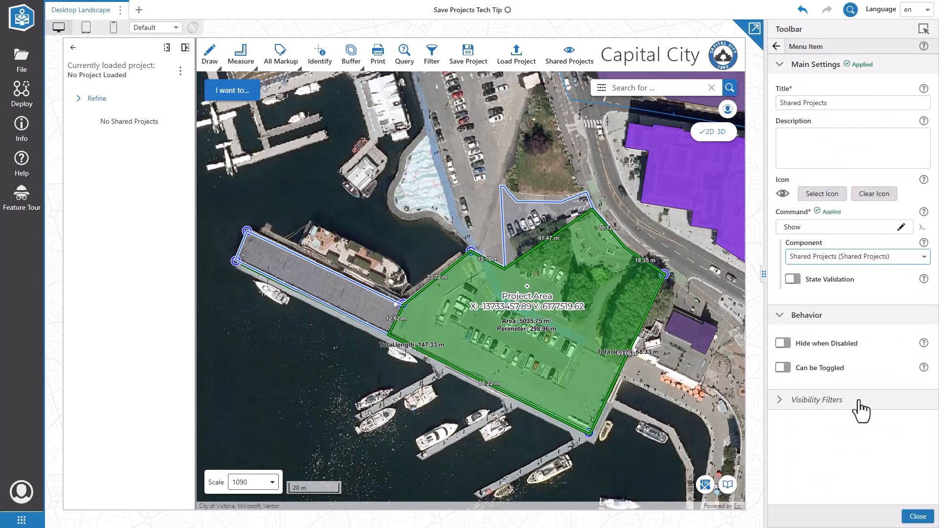
{"action": "left_click", "coordinate": [783, 367]}
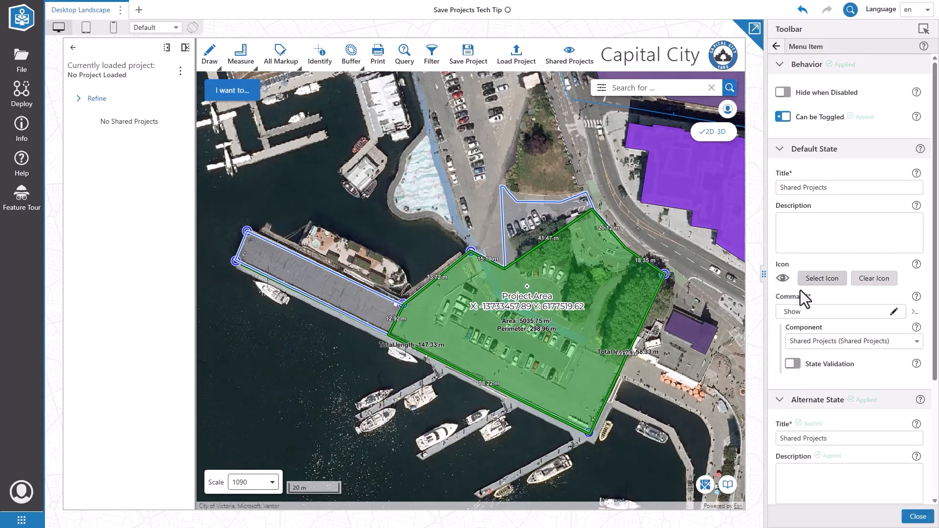
Step: Give the alternate state the minus-circle hide icon
{"action": "scroll", "coordinate": [804, 298], "scroll_direction": "down", "scroll_amount": 3}
{"action": "left_click", "coordinate": [826, 384]}
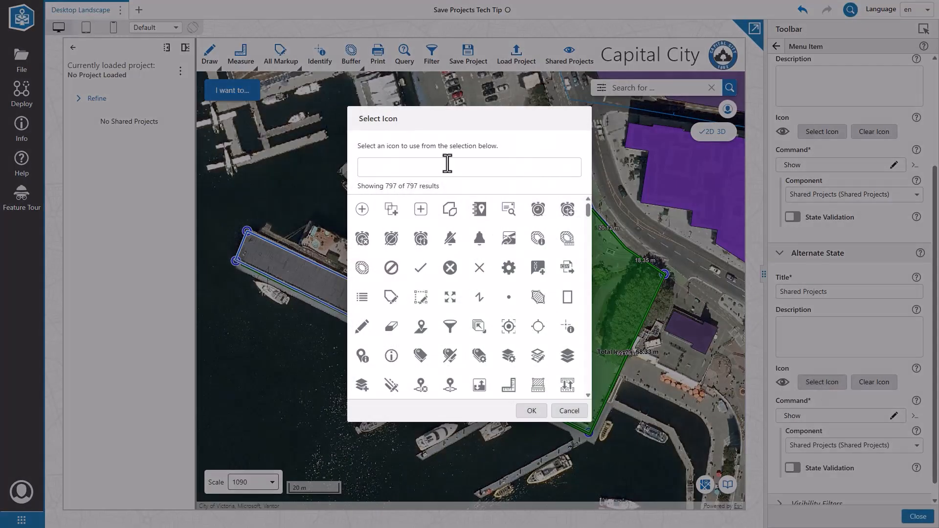
{"action": "type", "text": "hide"}
{"action": "key", "text": "Return"}
{"action": "left_click", "coordinate": [391, 211]}
{"action": "left_click", "coordinate": [532, 411]}
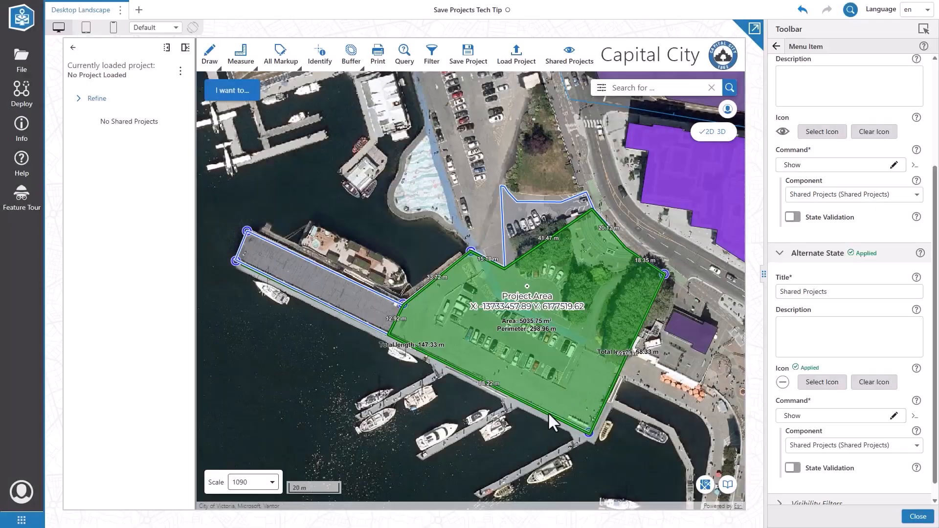
Step: Set the alternate command to Hide, targeting the Shared Projects component
{"action": "scroll", "coordinate": [786, 398], "scroll_direction": "down", "scroll_amount": 1}
{"action": "left_click", "coordinate": [795, 400]}
{"action": "left_click", "coordinate": [412, 75]}
{"action": "type", "text": "h"}
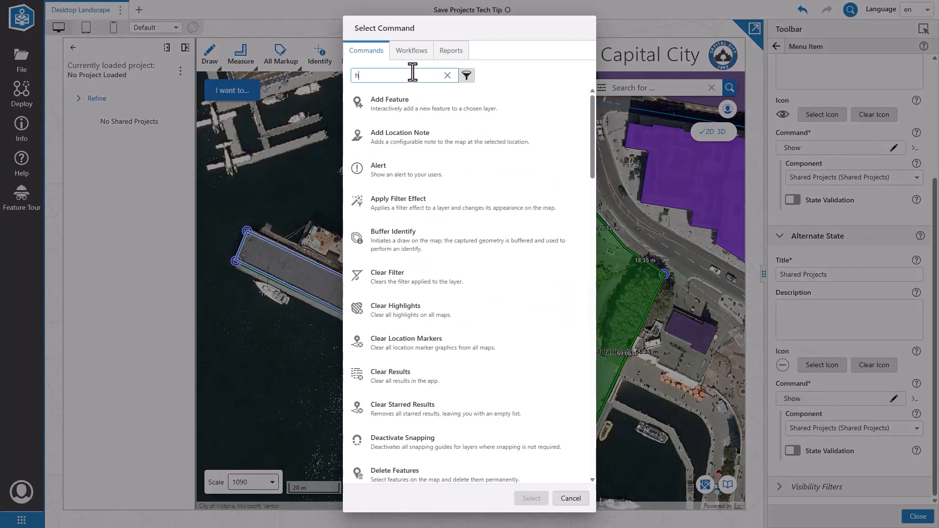
{"action": "type", "text": "ide"}
{"action": "left_click", "coordinate": [419, 108]}
{"action": "left_click", "coordinate": [533, 498]}
{"action": "left_click", "coordinate": [813, 429]}
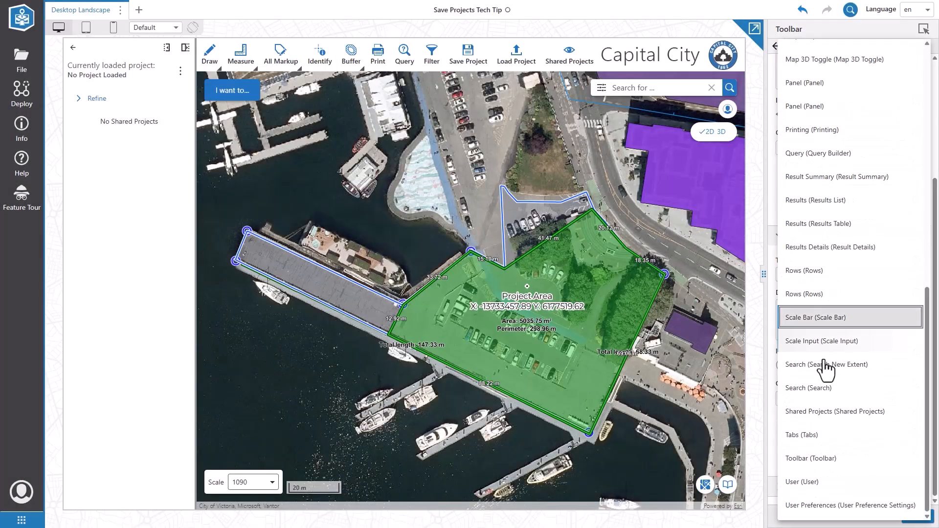
{"action": "left_click", "coordinate": [826, 412]}
{"action": "scroll", "coordinate": [824, 413], "scroll_direction": "up", "scroll_amount": 3}
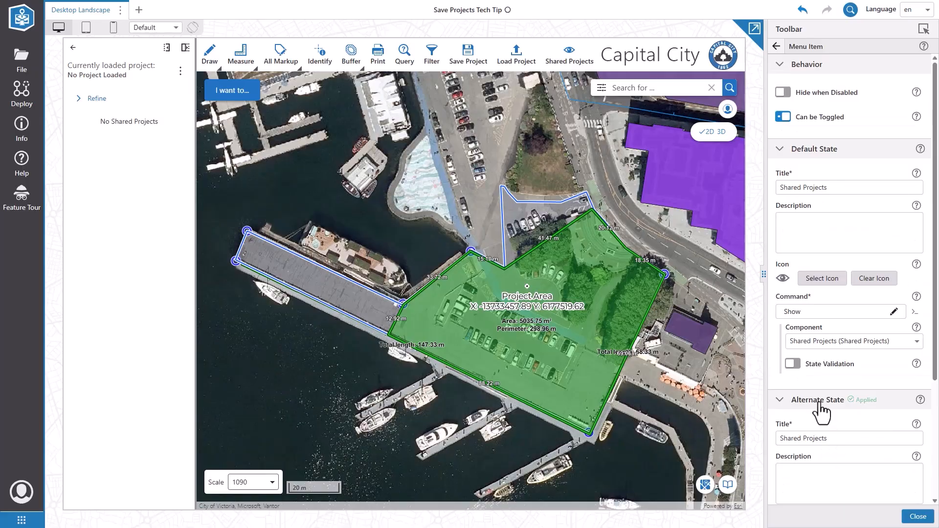
Step: Test the new toolbar button by hiding and reshowing the Shared Projects panel
{"action": "left_click", "coordinate": [776, 46]}
{"action": "left_click", "coordinate": [569, 54]}
{"action": "left_click", "coordinate": [568, 54]}
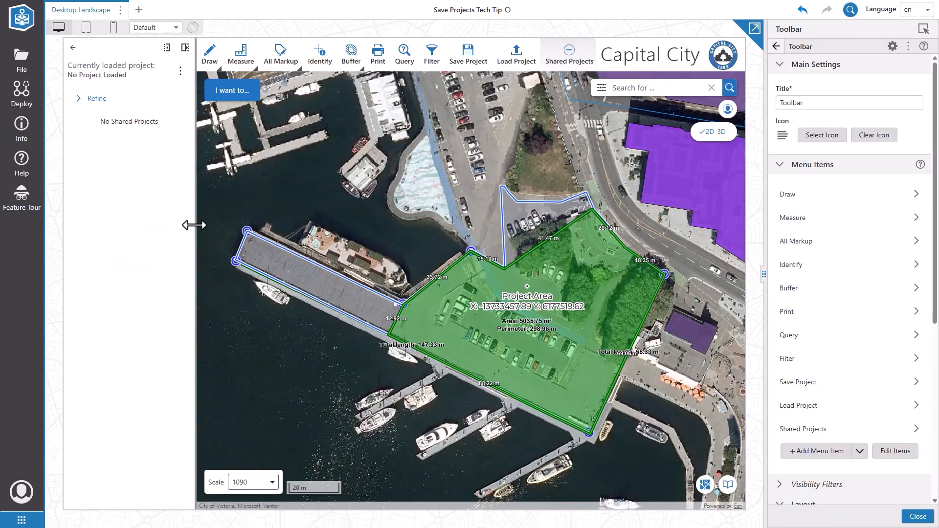
Step: Start a new shared project with the description 'Demo'
{"action": "left_click_drag", "start_coordinate": [193, 225], "coordinate": [255, 225]}
{"action": "left_click", "coordinate": [241, 71]}
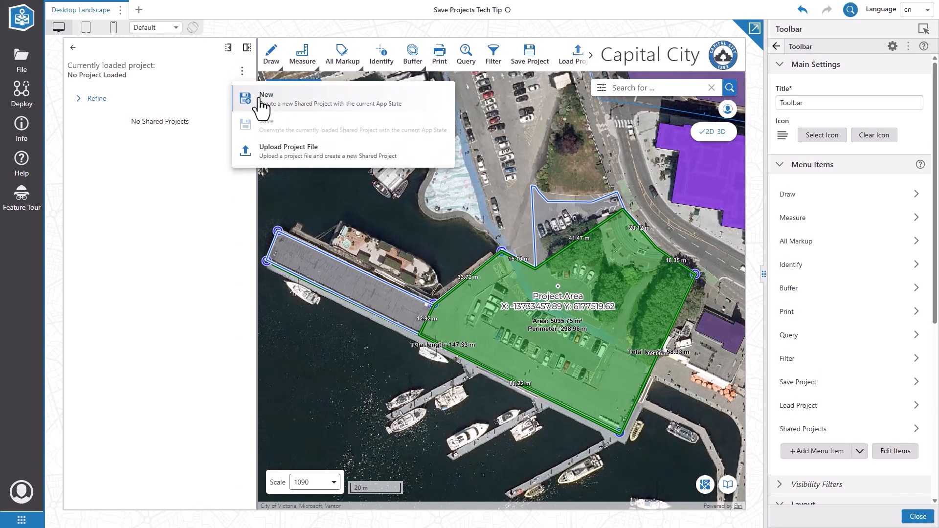
{"action": "left_click", "coordinate": [262, 101]}
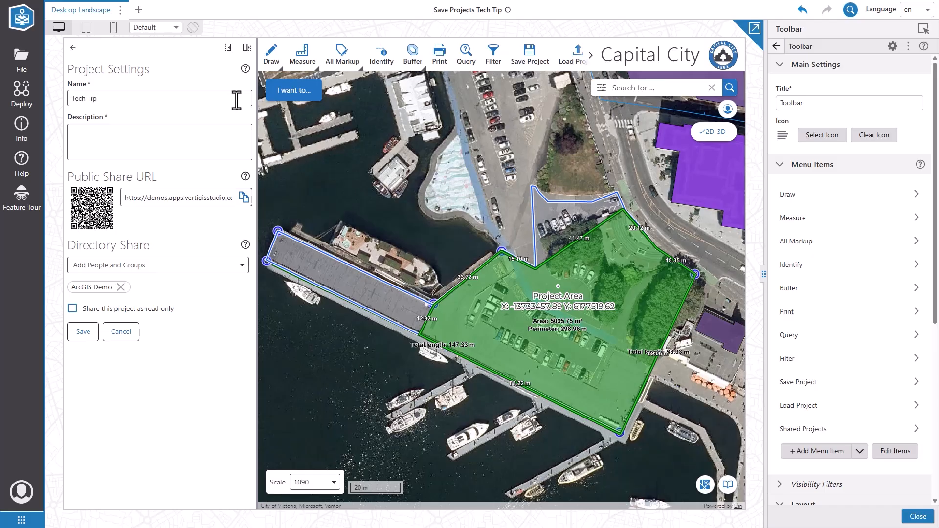
{"action": "left_click", "coordinate": [228, 136]}
{"action": "type", "text": "Demo"}
Step: Share it read-only with two more directory users and save it
{"action": "left_click", "coordinate": [195, 265]}
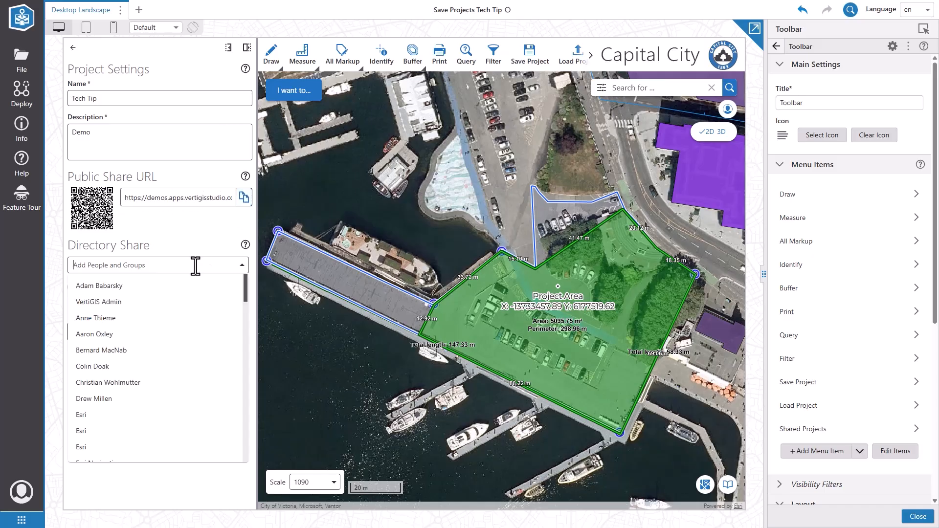
{"action": "left_click", "coordinate": [152, 302]}
{"action": "left_click", "coordinate": [156, 266]}
{"action": "left_click", "coordinate": [146, 286]}
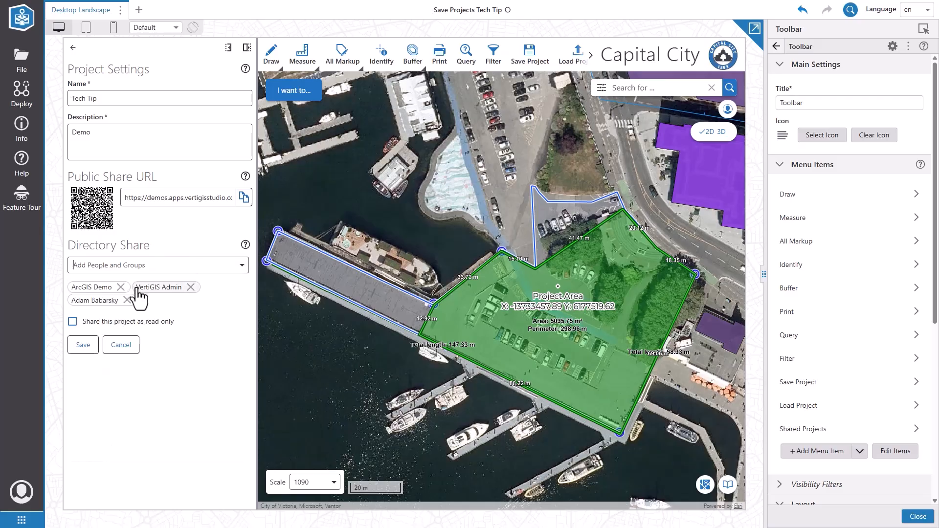
{"action": "left_click", "coordinate": [88, 323]}
{"action": "left_click", "coordinate": [83, 344]}
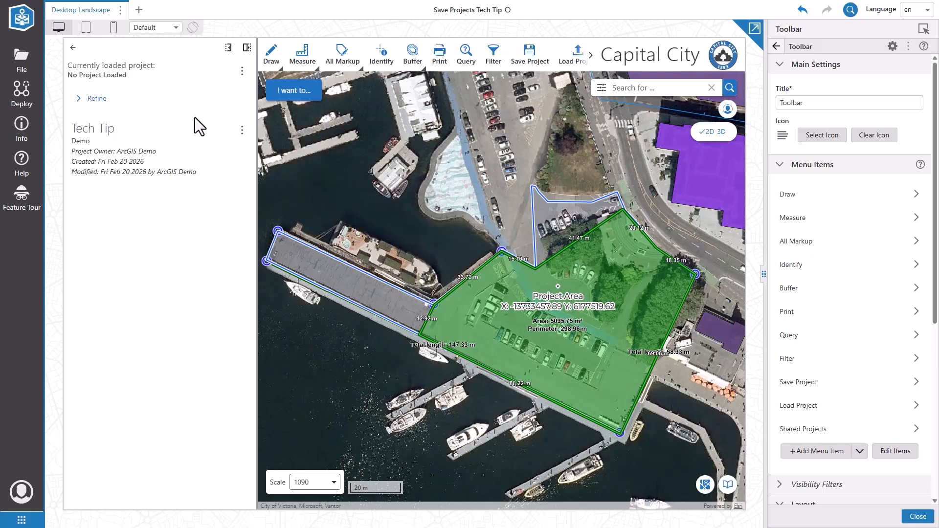
Step: Load the Tech Tip shared project from the list, then start drawing a line
{"action": "left_click", "coordinate": [146, 152]}
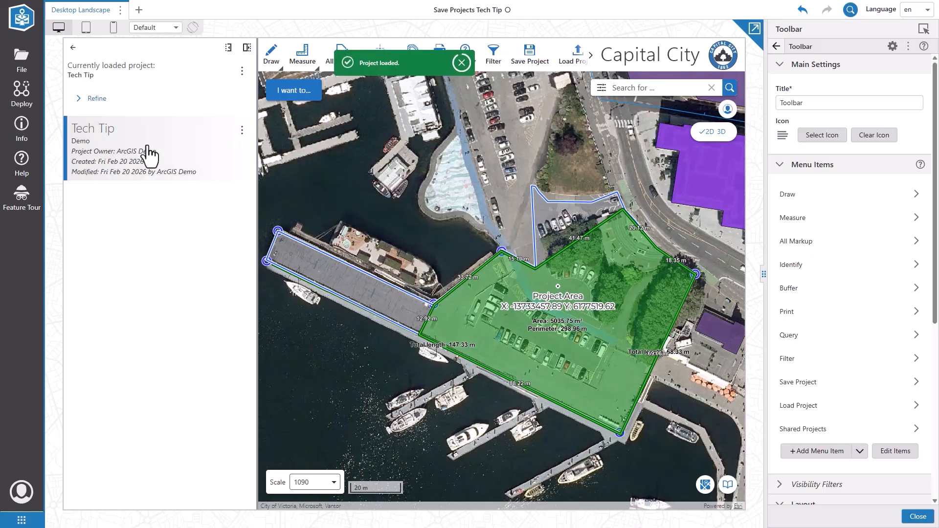
{"action": "left_click", "coordinate": [278, 57]}
{"action": "left_click", "coordinate": [322, 55]}
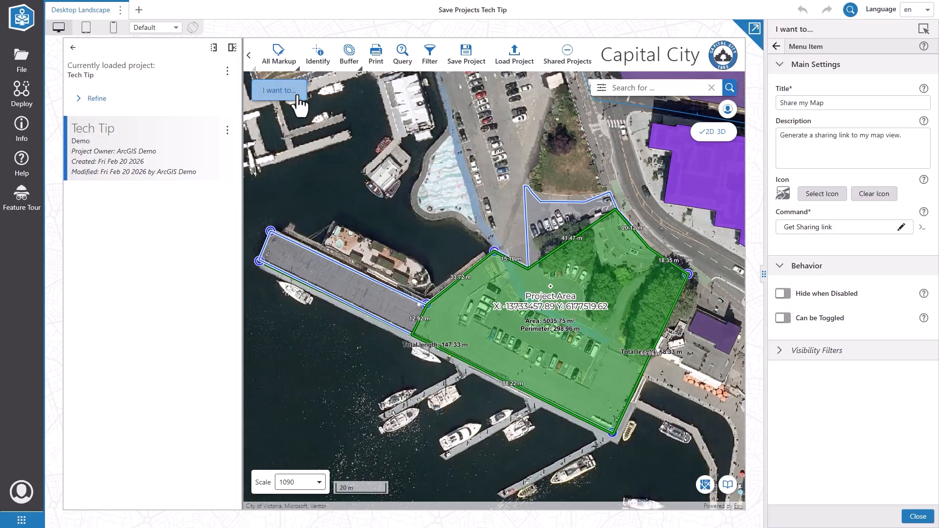
Step: Copy a Share my Map link, then zoom out and pan the Capital City map
{"action": "left_click", "coordinate": [278, 90]}
{"action": "left_click", "coordinate": [301, 186]}
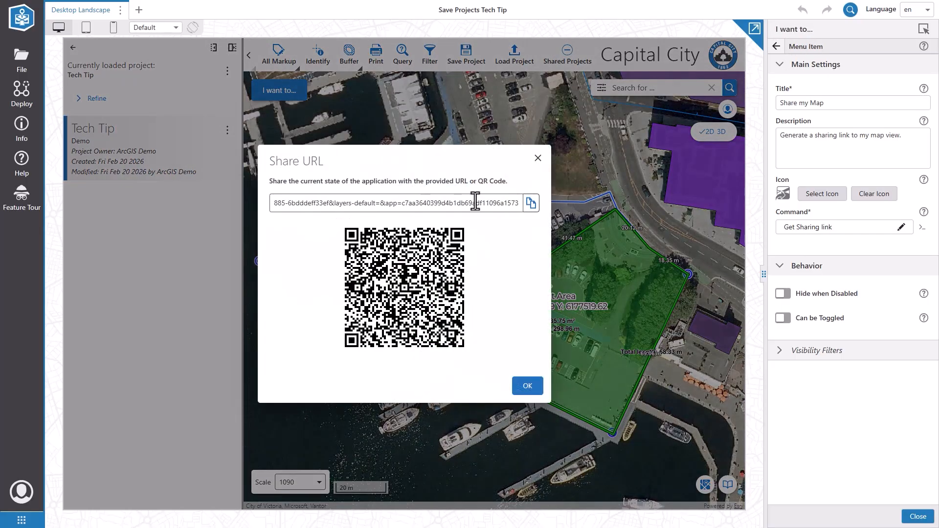
{"action": "left_click", "coordinate": [530, 203]}
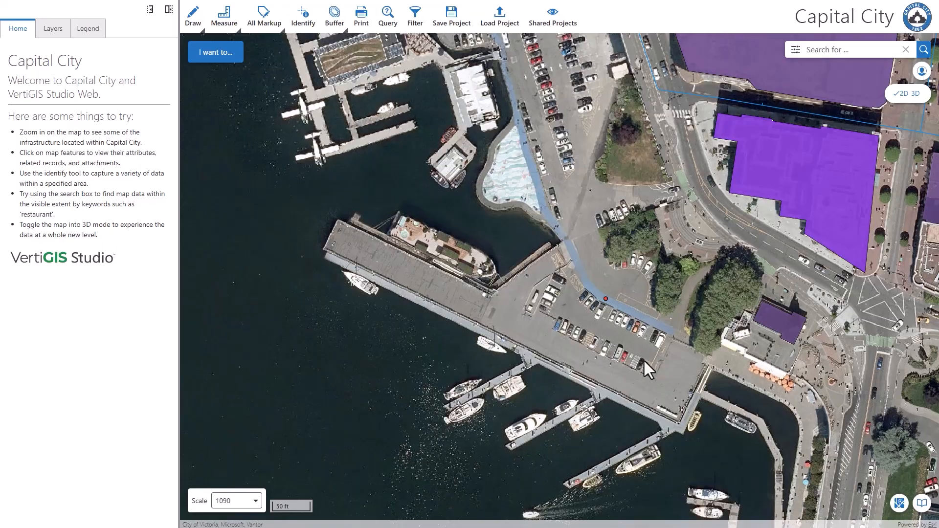
{"action": "scroll", "coordinate": [588, 314], "scroll_direction": "down", "scroll_amount": 2}
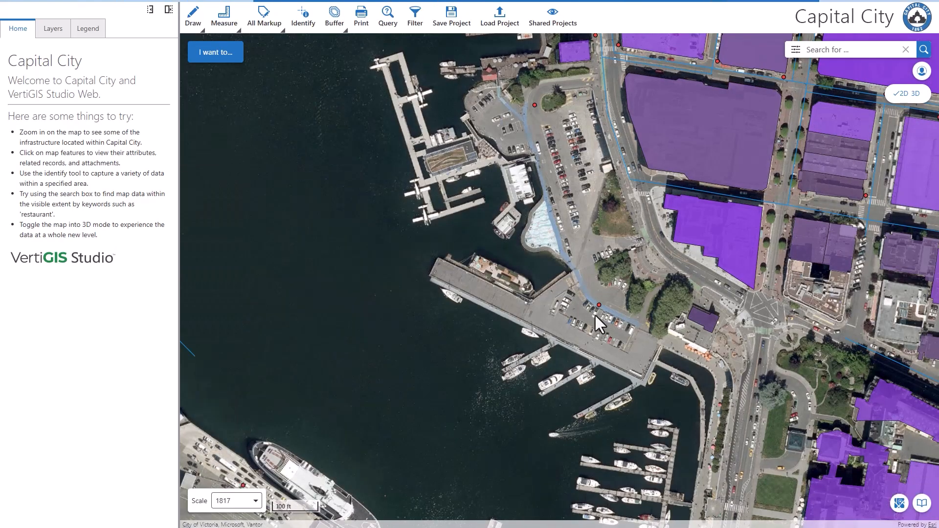
{"action": "left_click_drag", "start_coordinate": [594, 315], "coordinate": [532, 300]}
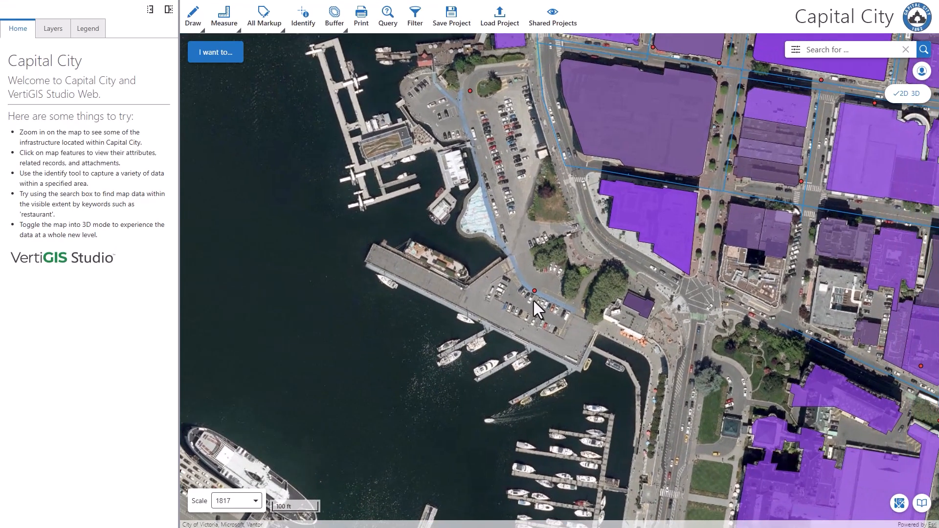